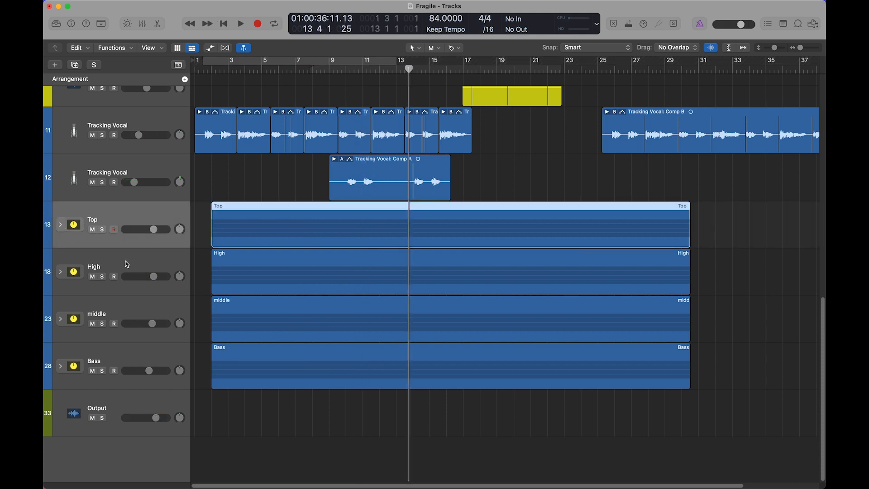
Look through the Top, High, middle and Bass stacks, check the Top stack's subtracks, and select all four stacks together
click(128, 265)
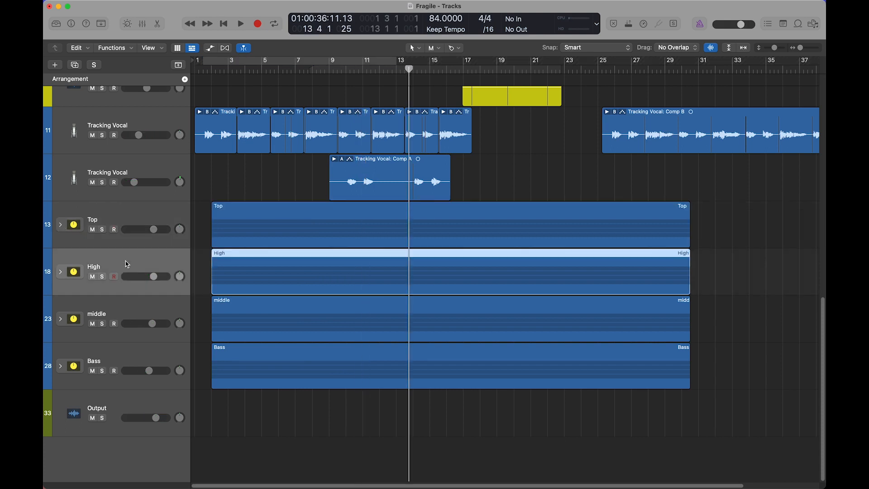
click(122, 217)
click(125, 304)
click(60, 225)
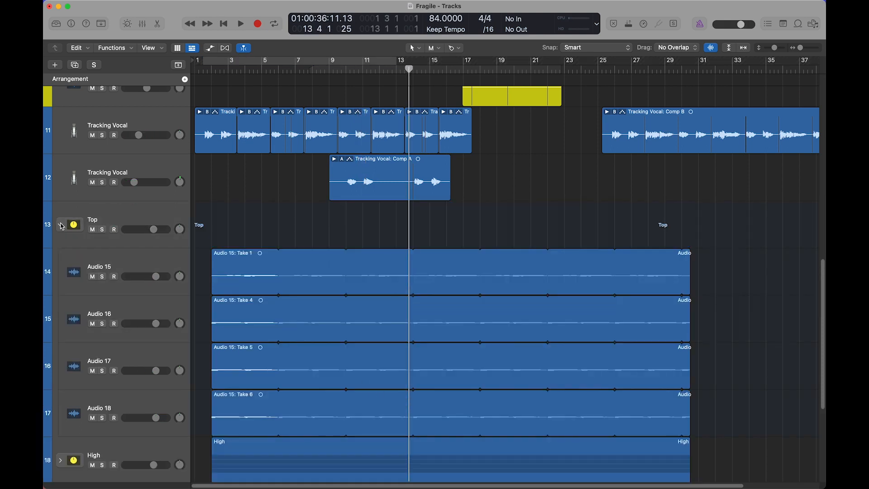
click(60, 225)
click(128, 355)
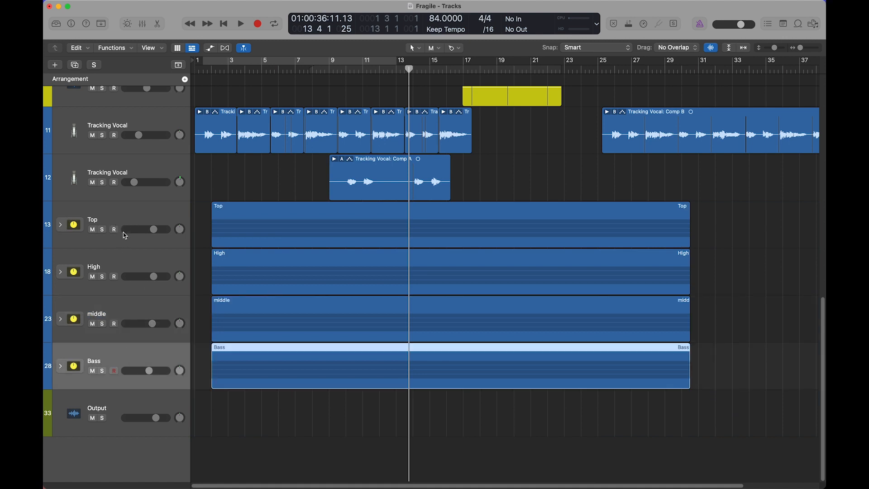
shift+click(124, 224)
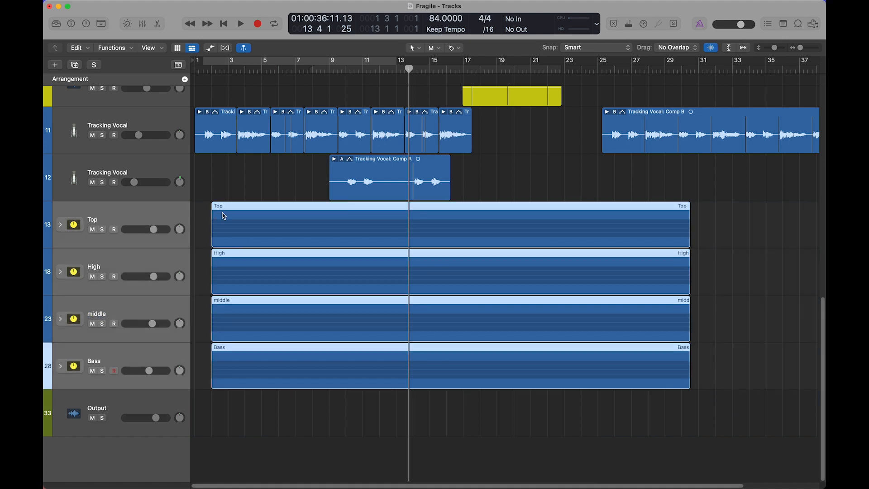
Set the cycle range from bar 2 to bar 12 and play the Bass stack in solo
click(102, 377)
drag(211, 67, 379, 63)
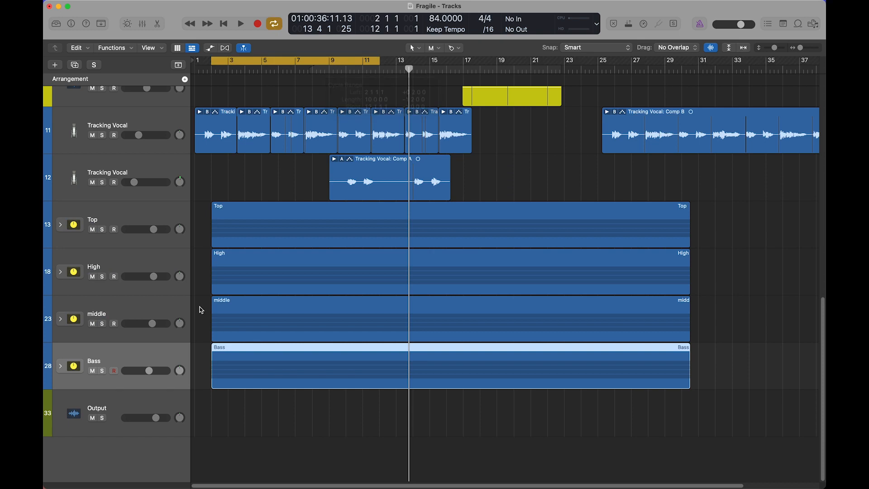
click(103, 371)
key(space)
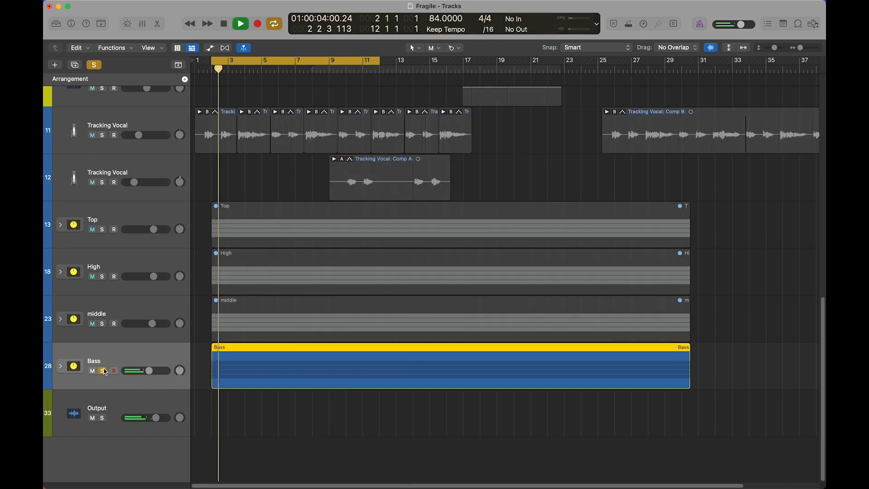
Add the middle, High and Top stacks to the solo one at a time during playback, and stop
click(103, 324)
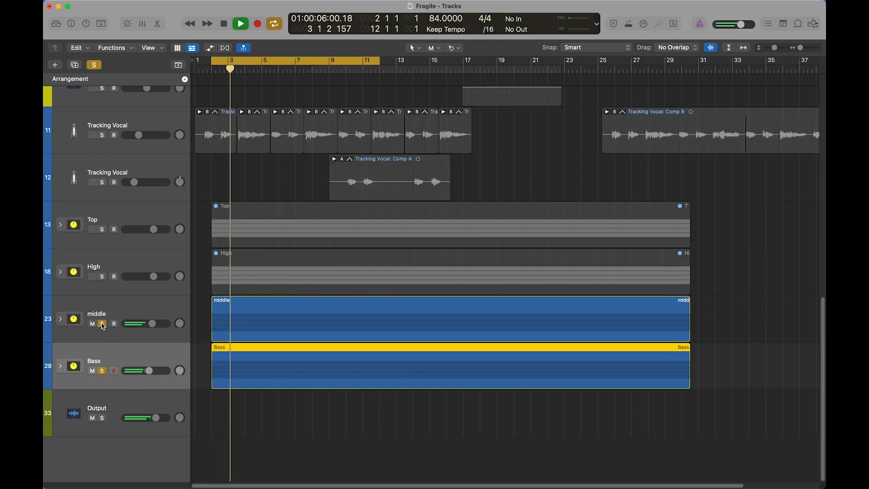
click(101, 277)
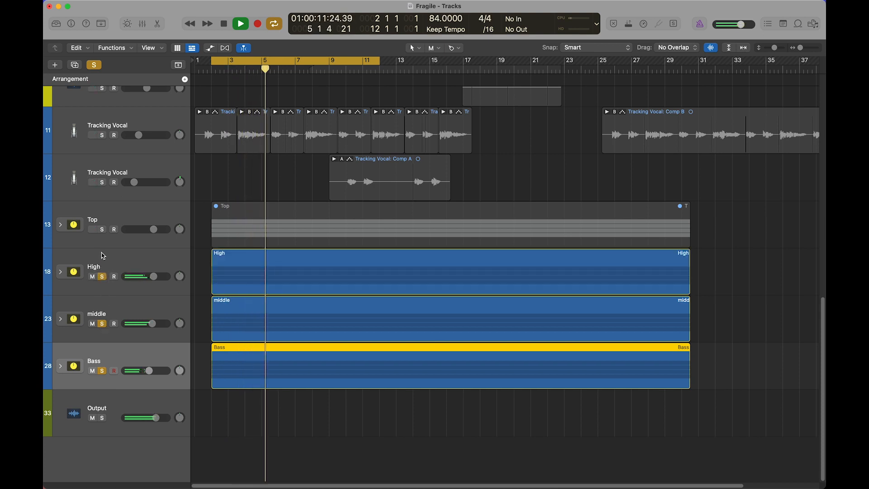
click(103, 229)
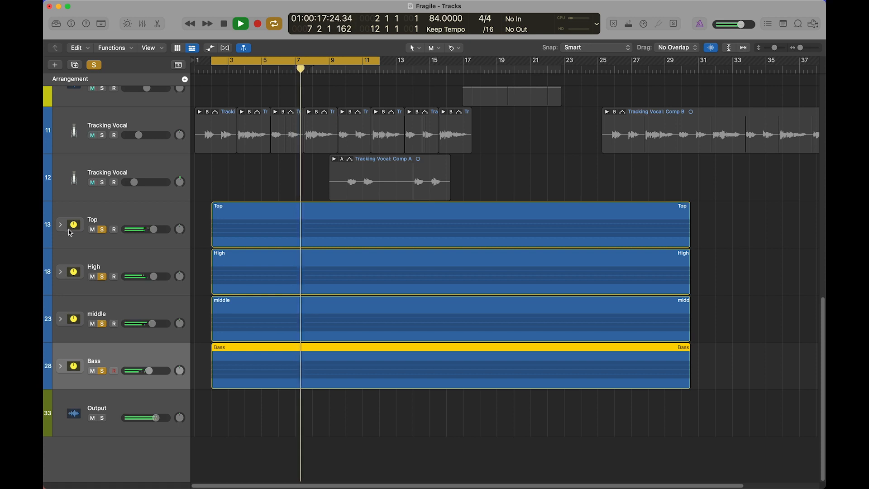
key(space)
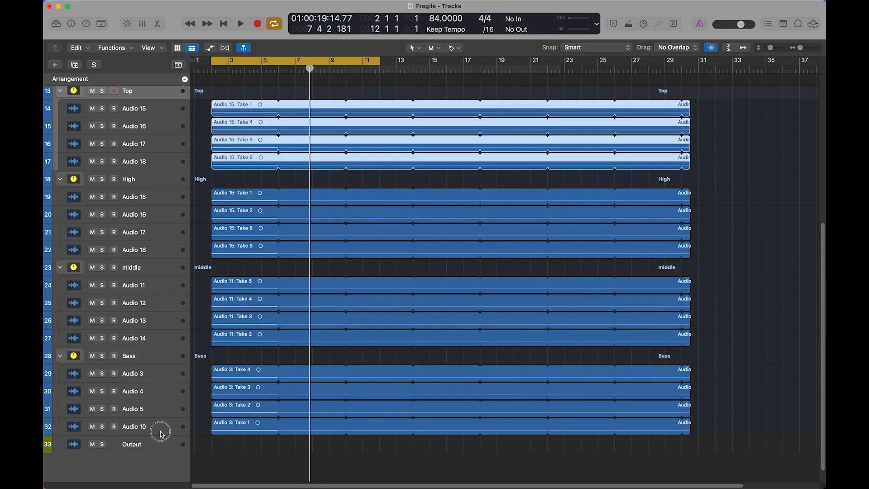
Examine the four audio subtracks inside each expanded stack, selecting them from Bass up through middle, High and Top
click(161, 433)
shift+click(156, 373)
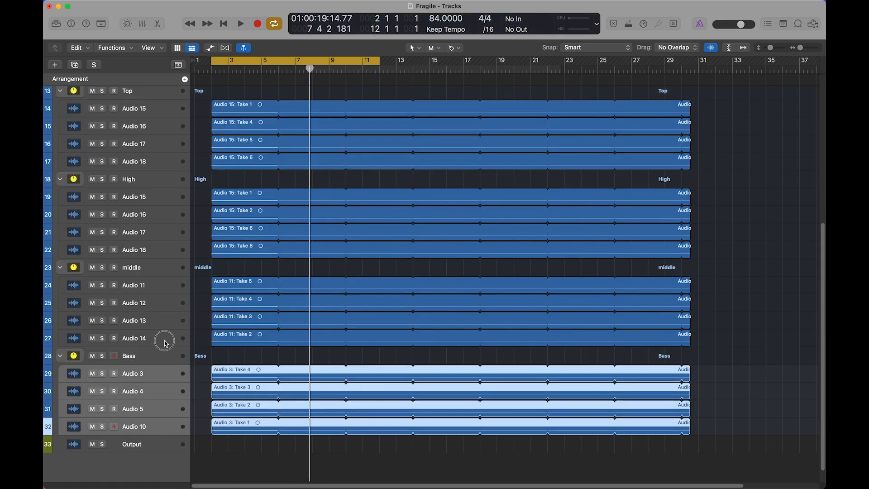
click(162, 338)
shift+click(156, 284)
click(153, 251)
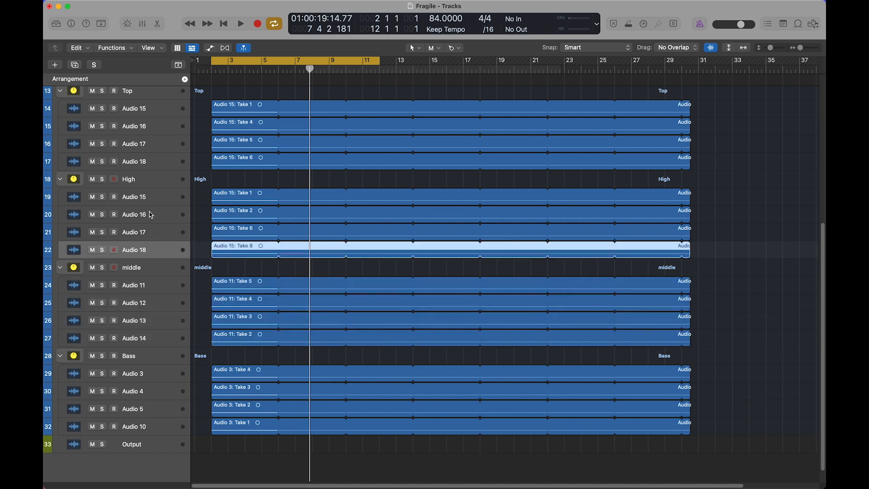
shift+click(151, 200)
click(152, 163)
shift+click(145, 111)
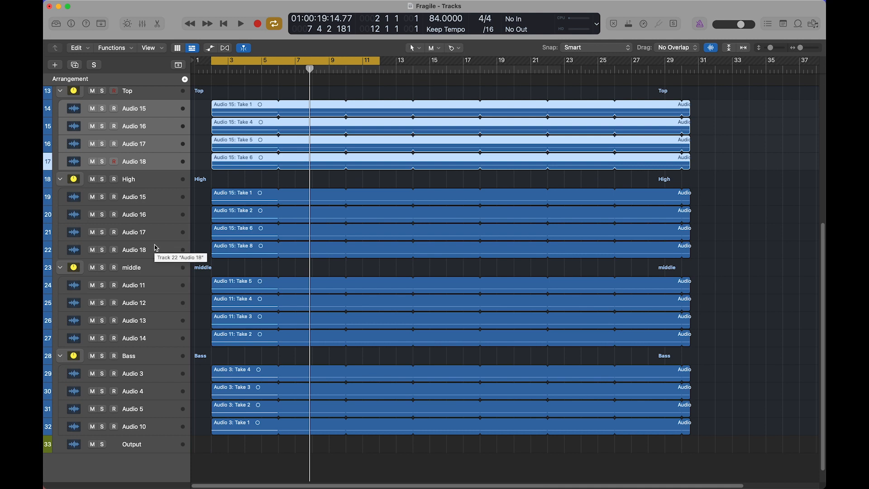
Collapse the Bass, middle, High and Top stacks
click(60, 355)
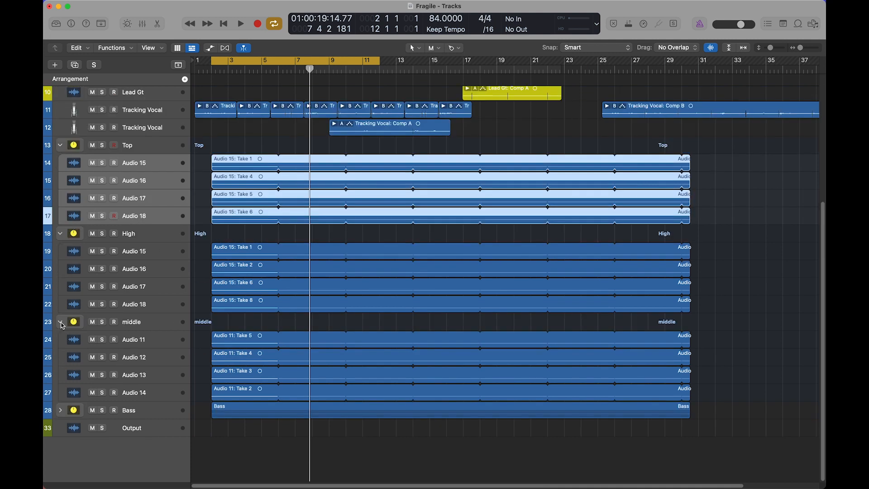
click(60, 322)
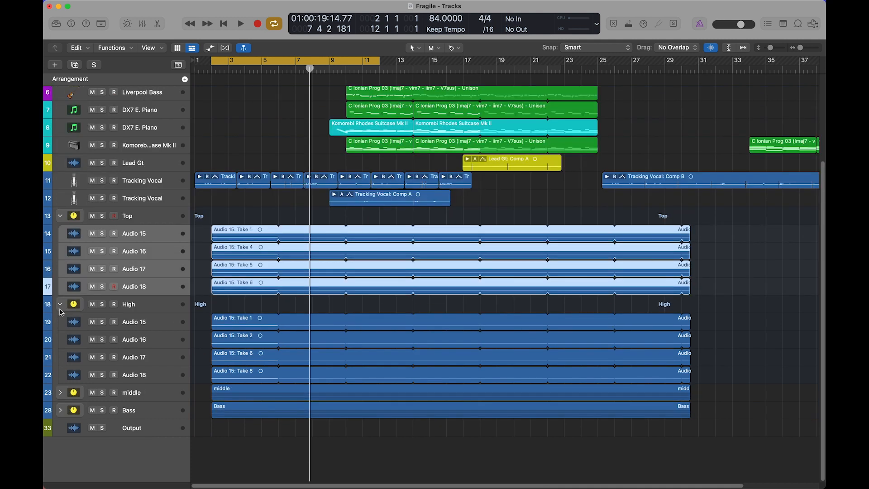
click(60, 305)
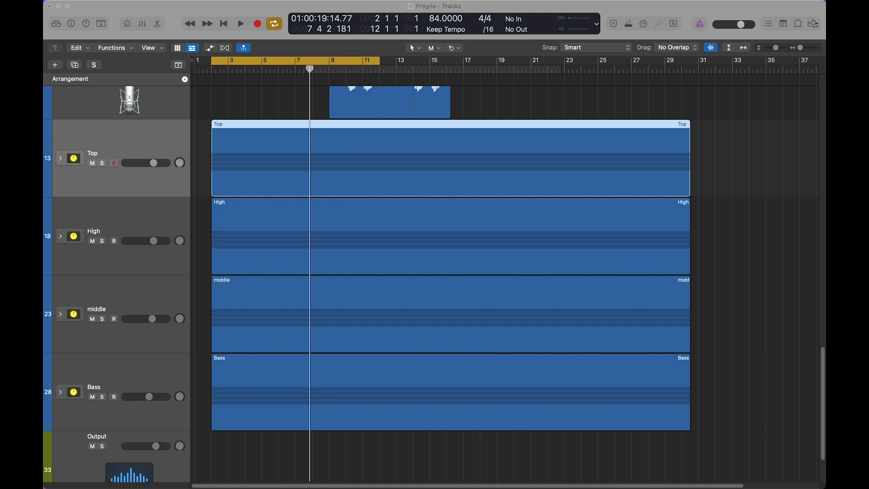
Play the Top stack in solo and extend the cycle range to bar 13
click(102, 163)
key(space)
drag(380, 65, 394, 63)
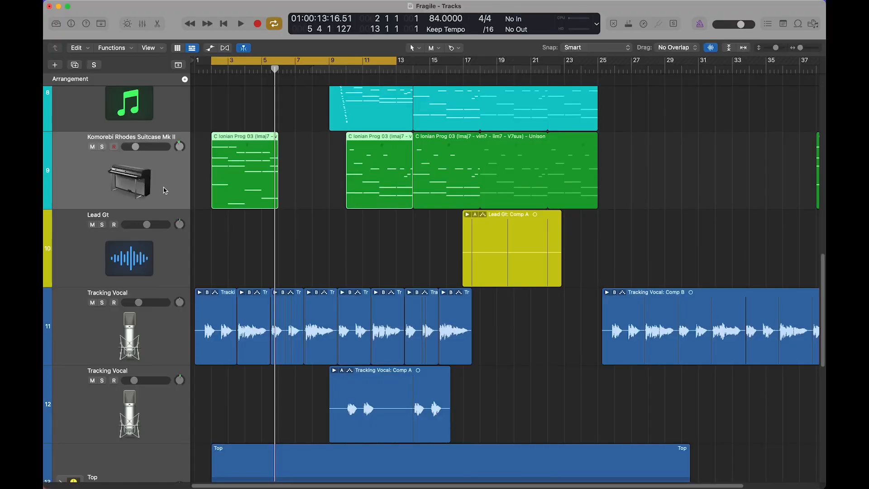
Show the Rhodes chord region as a score and audition its top-voice notes from bar 2 through bar 5
key(p)
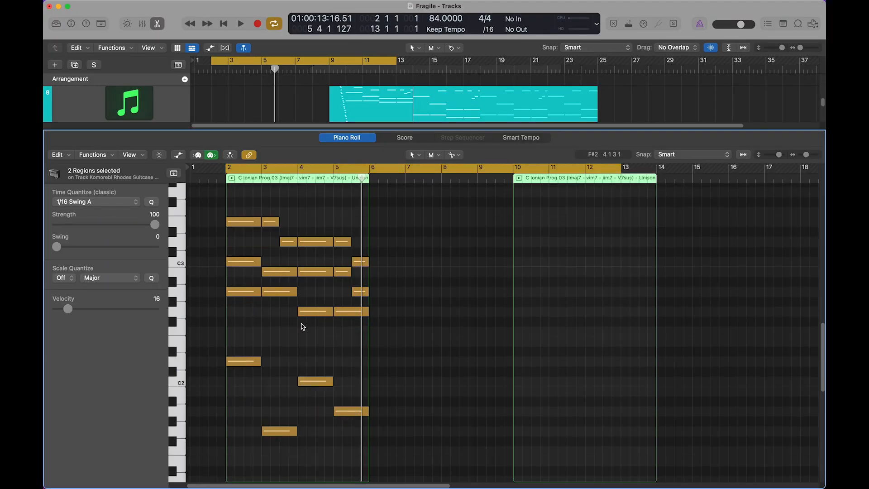
click(397, 140)
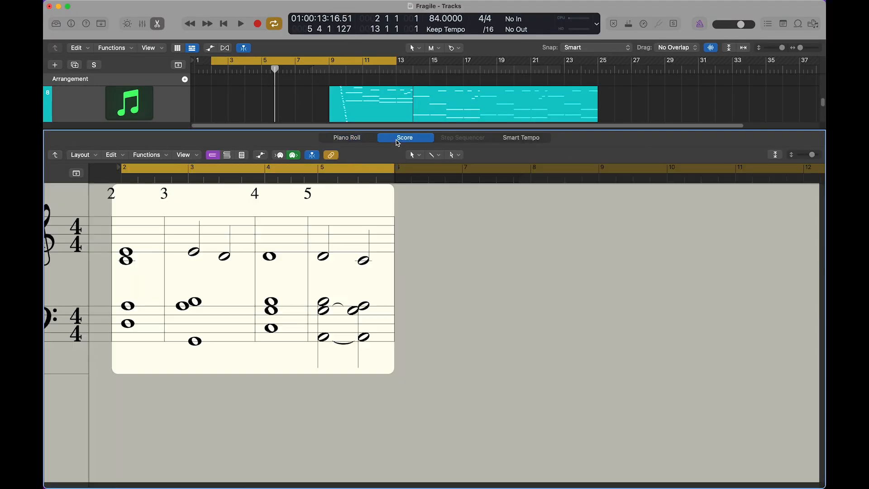
click(129, 257)
click(195, 253)
click(229, 259)
click(278, 259)
click(325, 259)
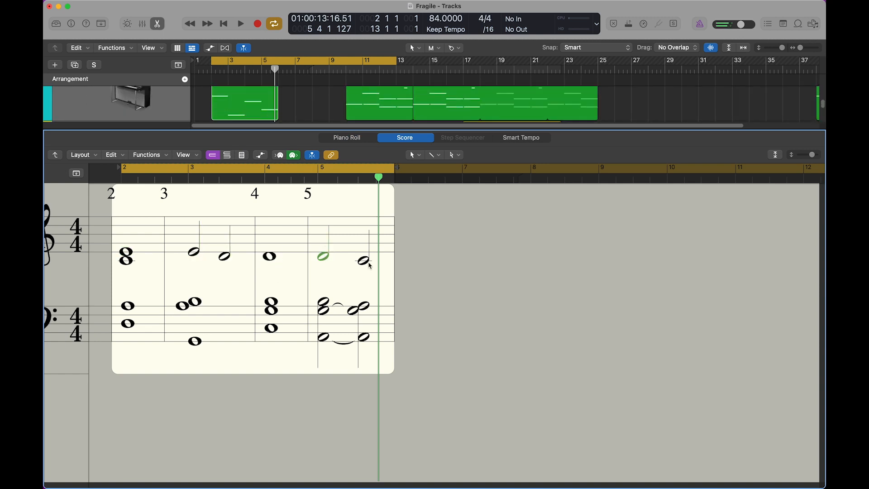
click(365, 260)
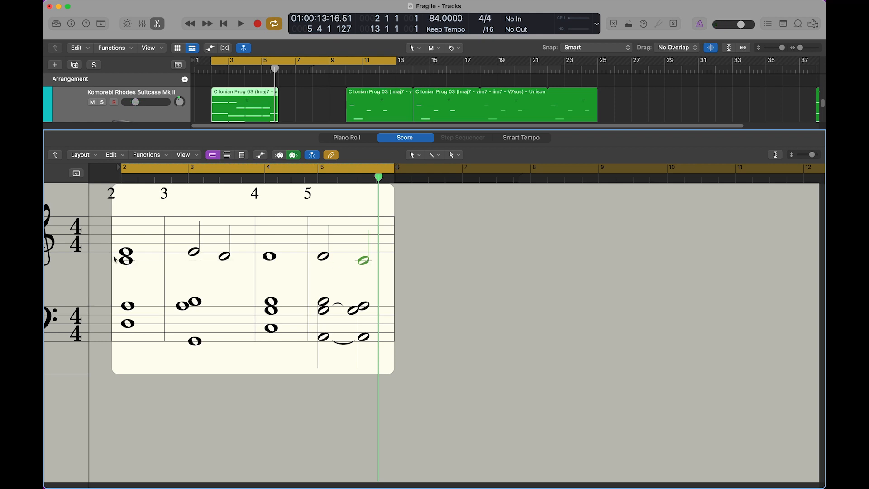
Repeat the audition of the upper-staff melody in the score, note by note from bar 2 to bar 5
click(130, 253)
click(198, 251)
click(218, 253)
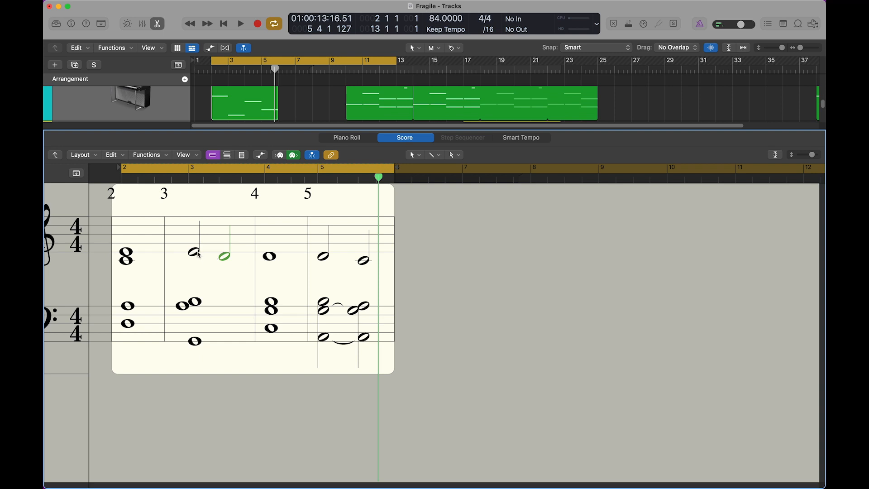
click(271, 261)
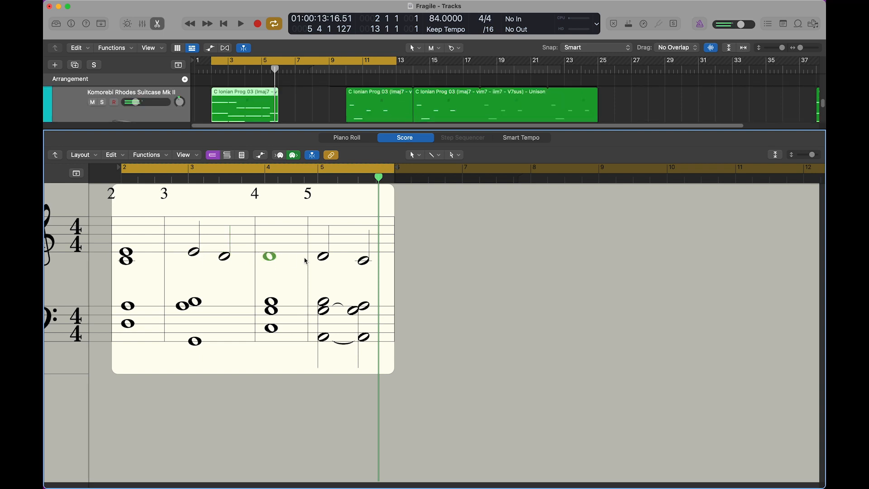
click(324, 257)
click(365, 261)
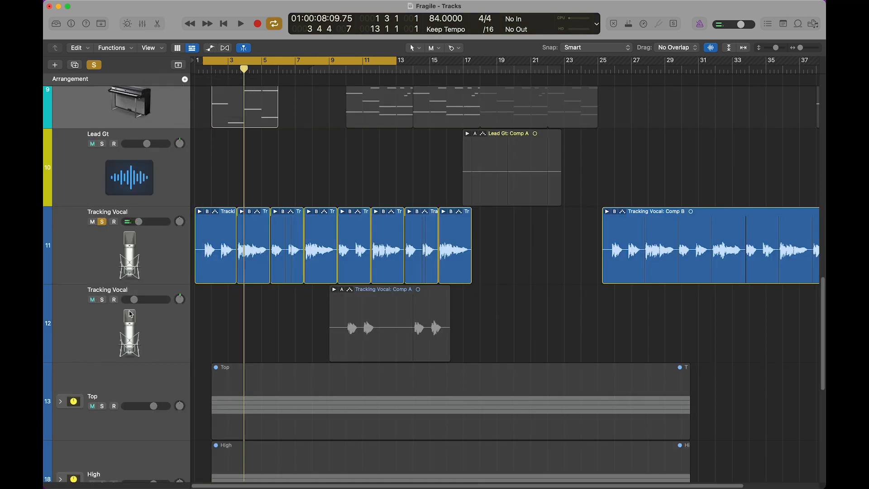
Solo the Top stack alongside the Tracking Vocal on track 11 and listen to them together
click(150, 262)
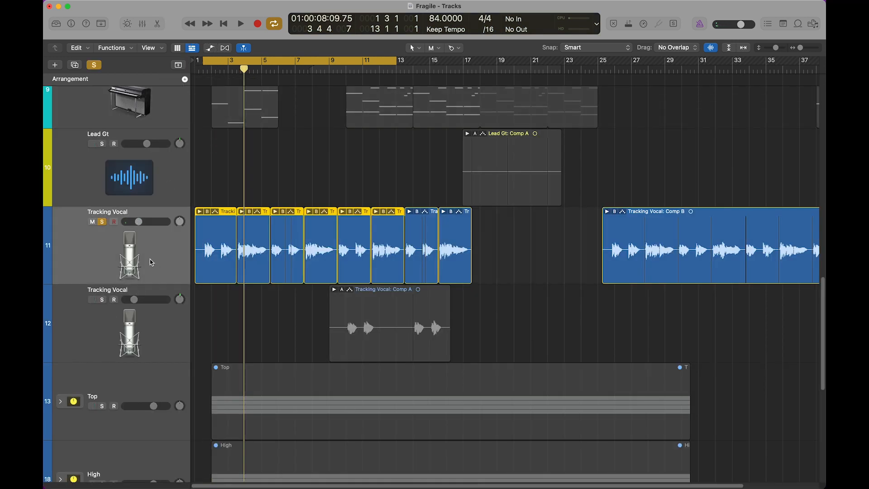
click(104, 409)
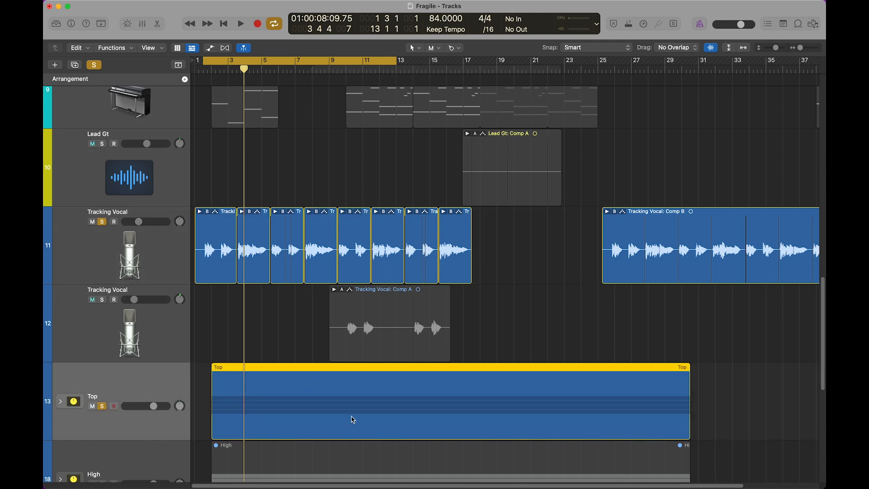
click(167, 274)
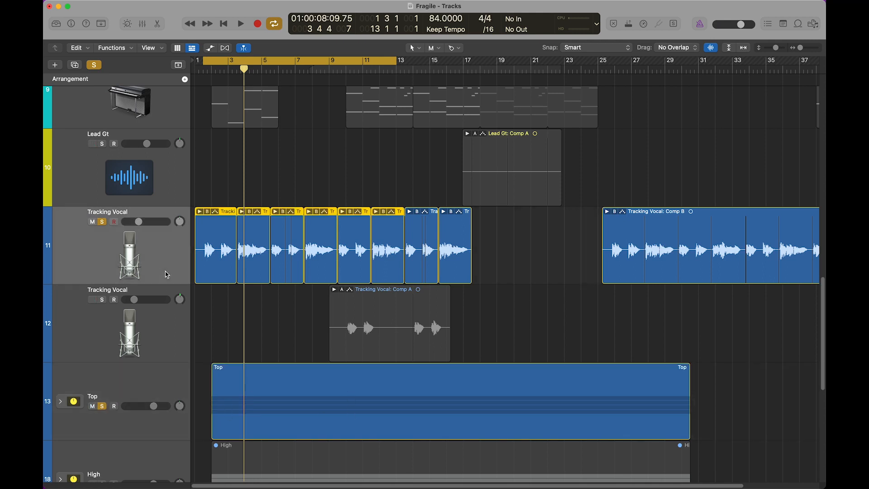
key(space)
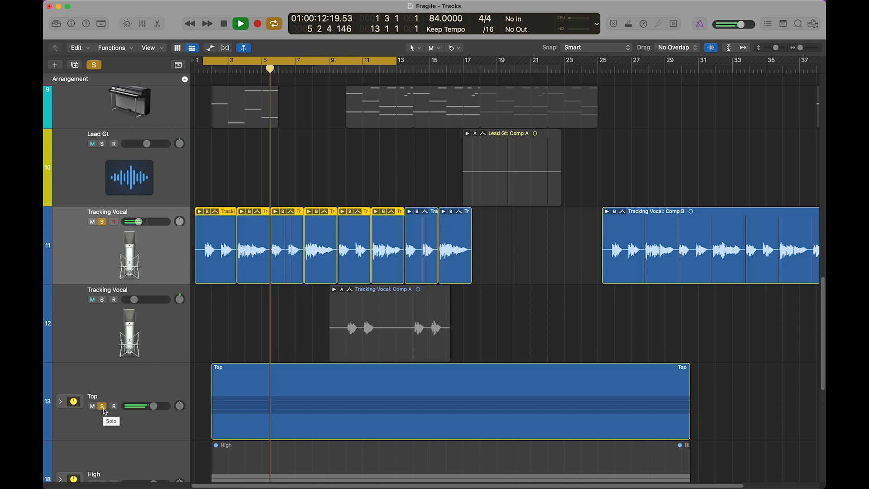
key(space)
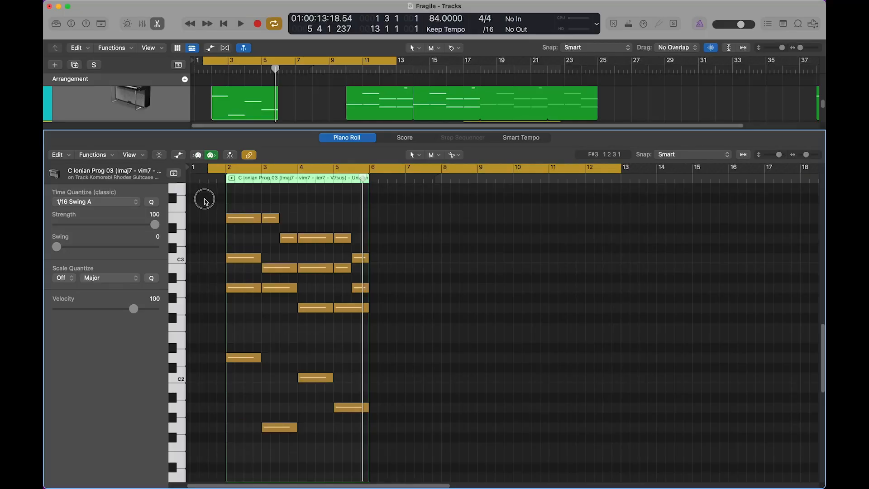
Highlight the six top-voice notes of the Rhodes region in the Piano Roll, and audition the second voice from C3 in bar 2
drag(204, 199, 362, 249)
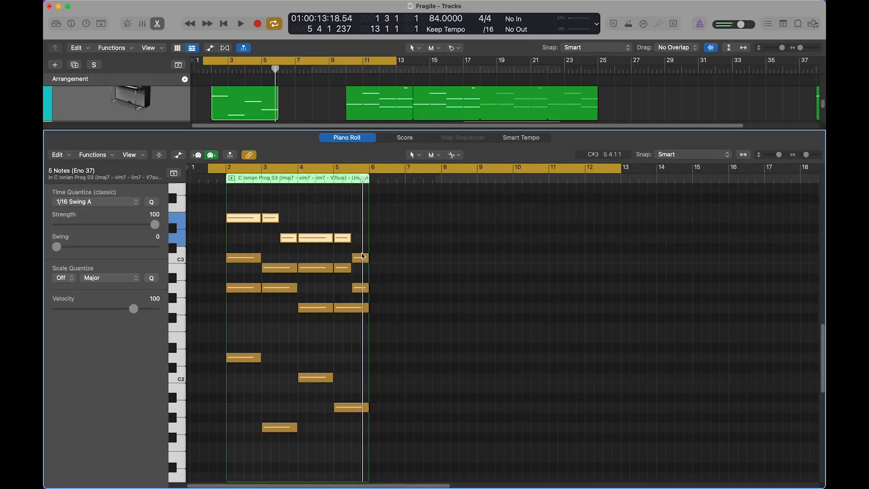
shift+click(357, 259)
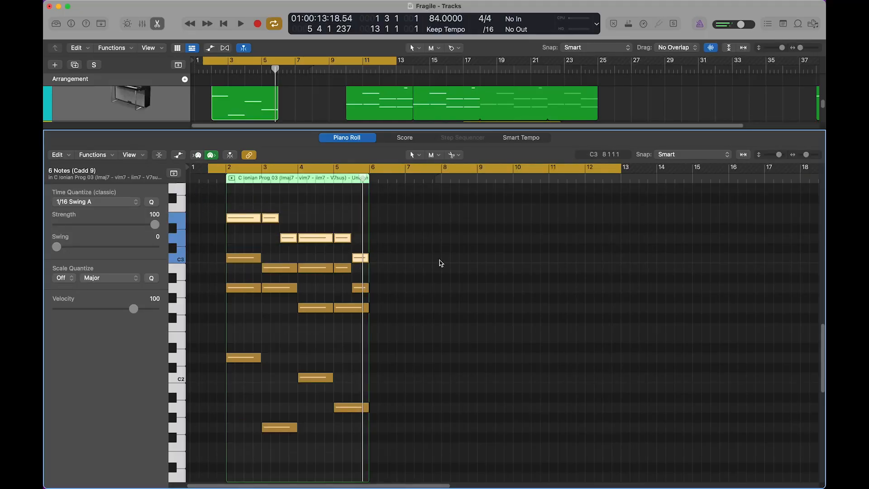
click(210, 264)
click(241, 261)
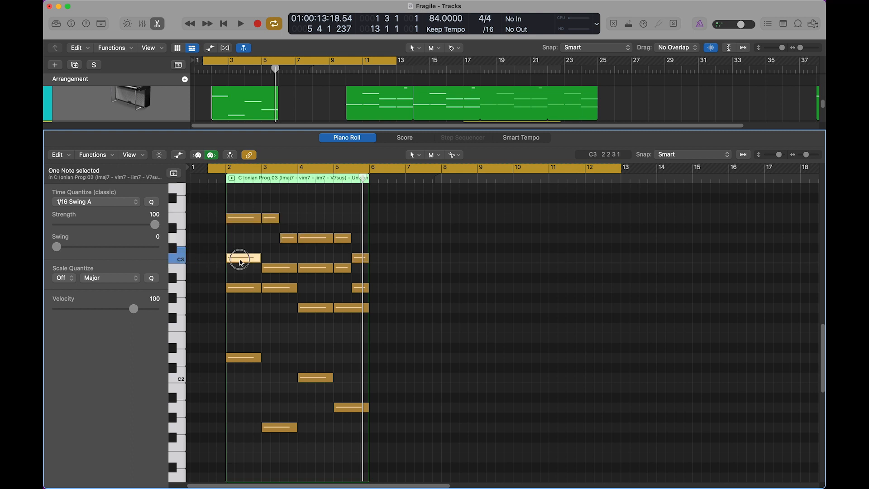
click(271, 270)
key(Right)
Highlight the inner-voice notes and the four low bass notes as separate groups, and clear the selection
drag(206, 253, 341, 346)
drag(206, 347, 395, 455)
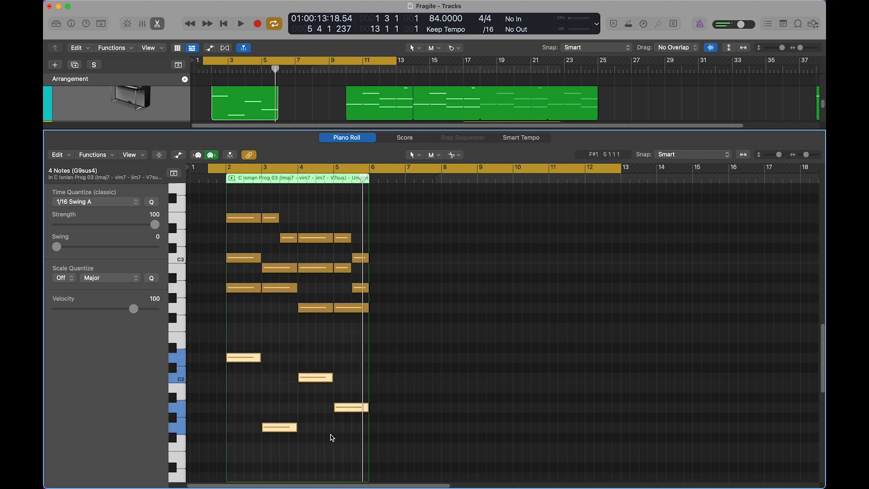
click(216, 348)
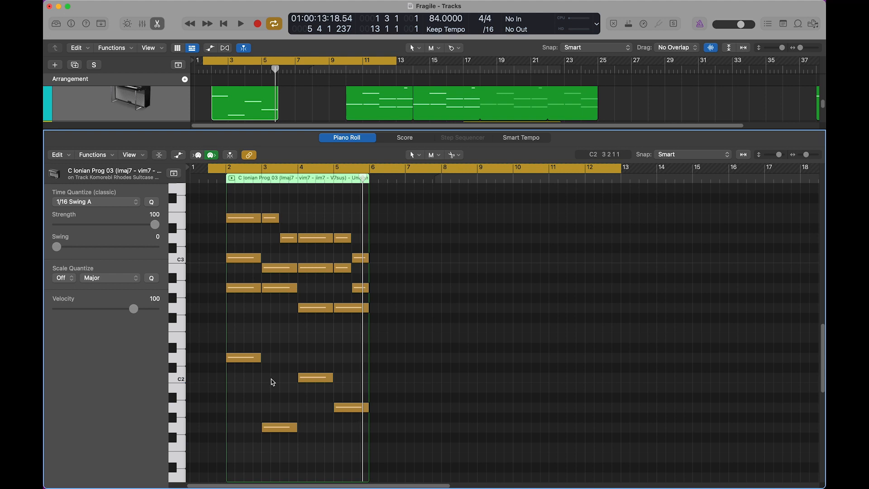
Complete the inner-voice selection with the A2 at the end of bar 5, and audition the C3 in bar 2 and B2 in bar 3
shift+click(363, 287)
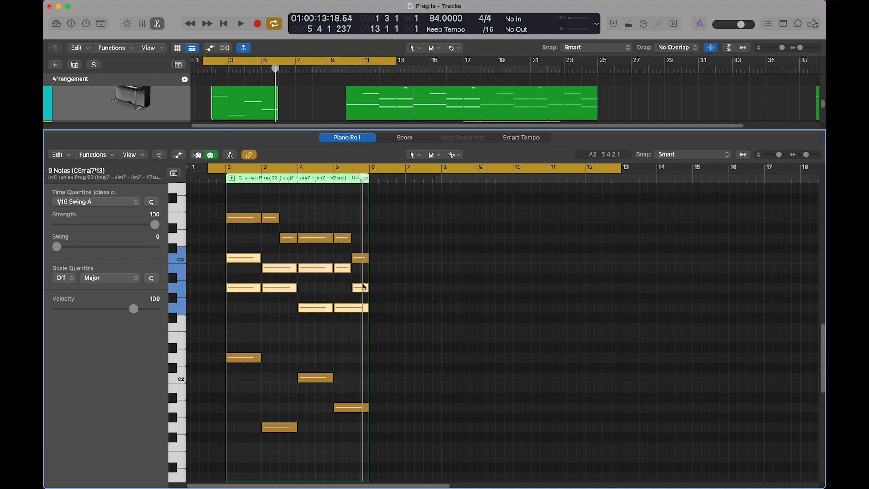
click(247, 258)
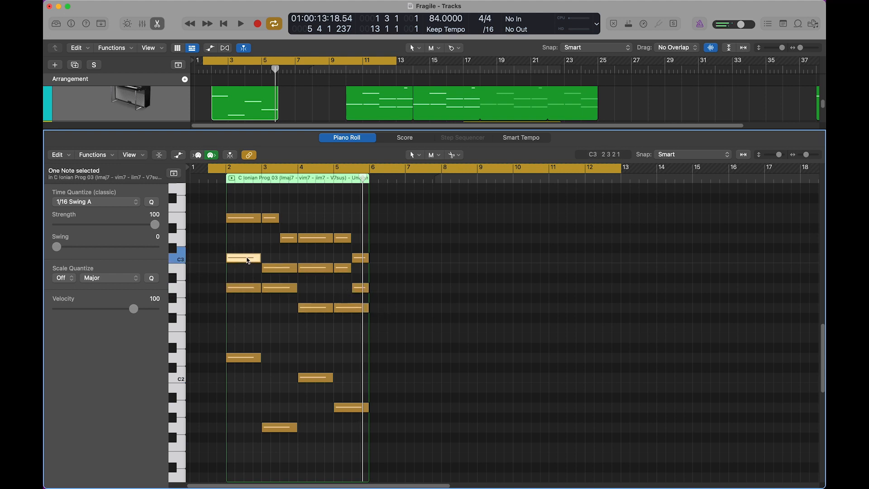
click(274, 270)
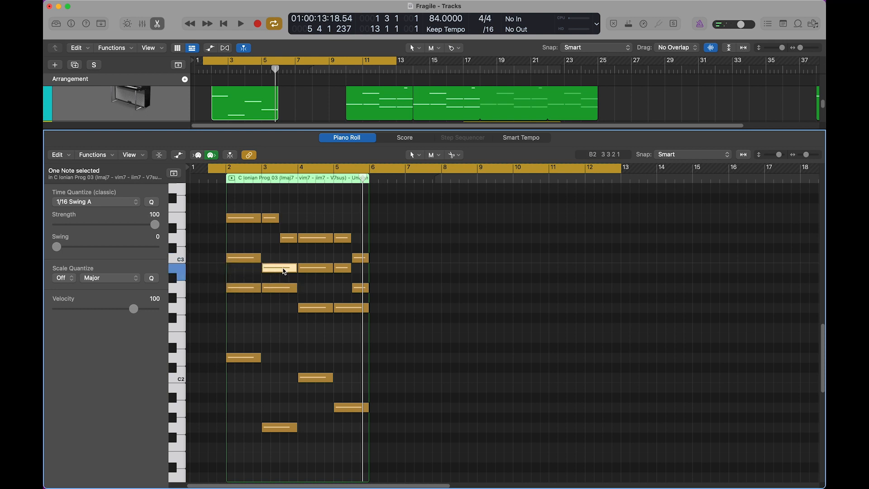
Audition the third voice on A2 and G2 from bar 2, and shorten the bar 5 G2 note to end where the A2 begins
click(252, 288)
click(274, 288)
click(312, 306)
click(352, 308)
click(288, 342)
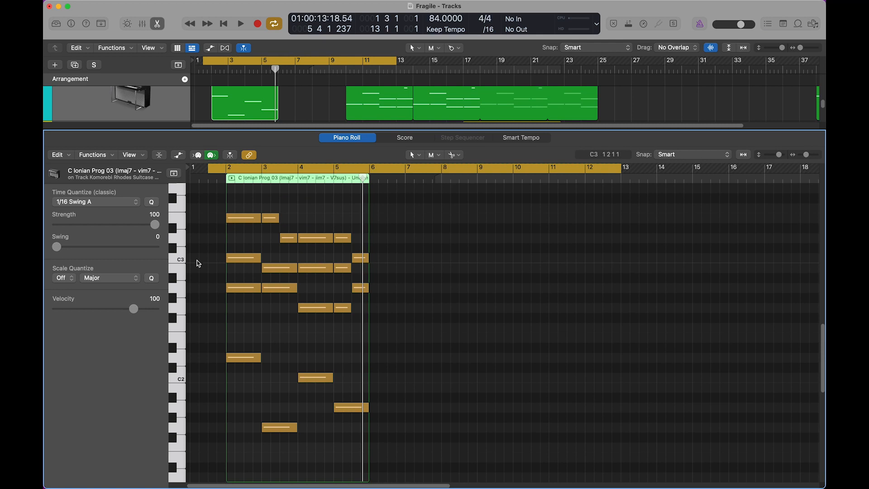
Highlight the inner-voice notes from C3 down to G2 across bars 2 to 5, and clear the selection
drag(196, 256, 401, 359)
click(433, 361)
Close the Piano Roll and mute both Tracking Vocal tracks, 11 and 12
key(e)
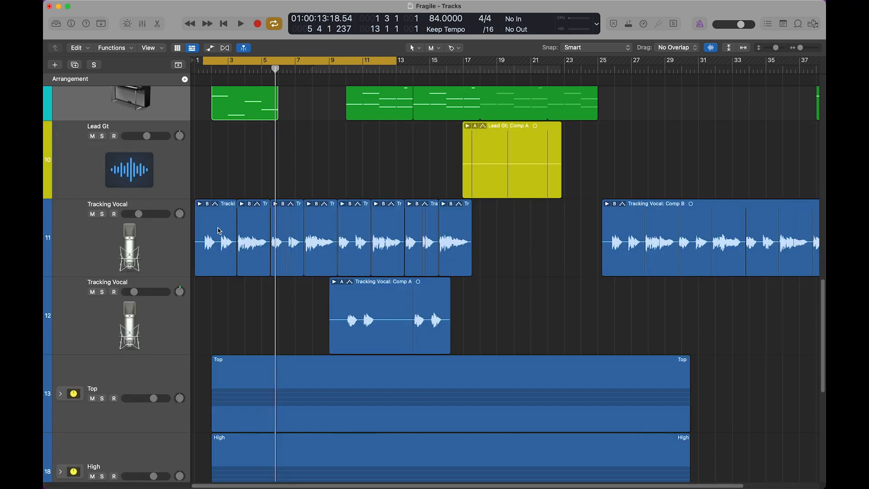
click(92, 214)
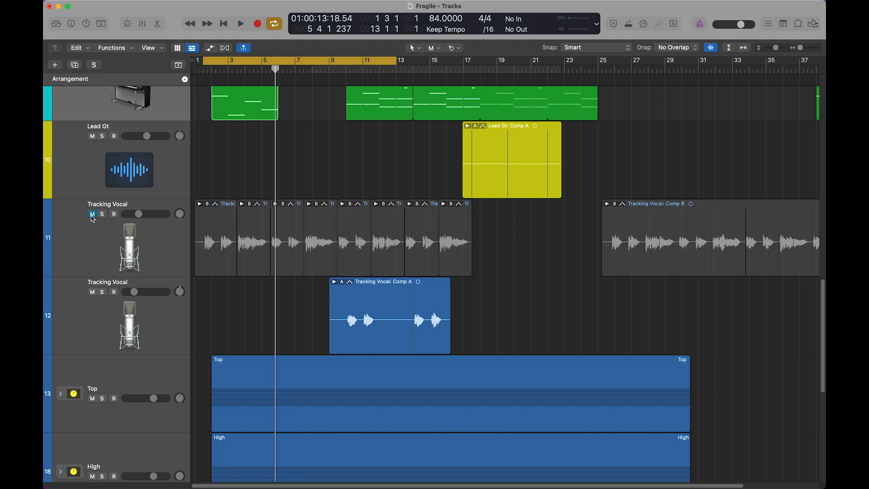
click(93, 292)
scroll(248, 321, down, 8)
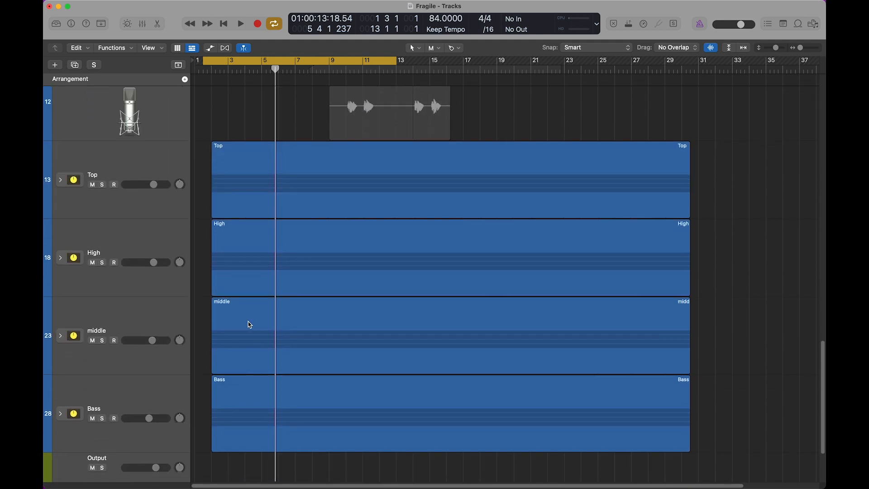
Shift the cycle range to start at bar 2, solo the Top, High, middle and Bass stacks, and listen to all four together
drag(248, 68, 256, 66)
drag(102, 140, 110, 362)
key(space)
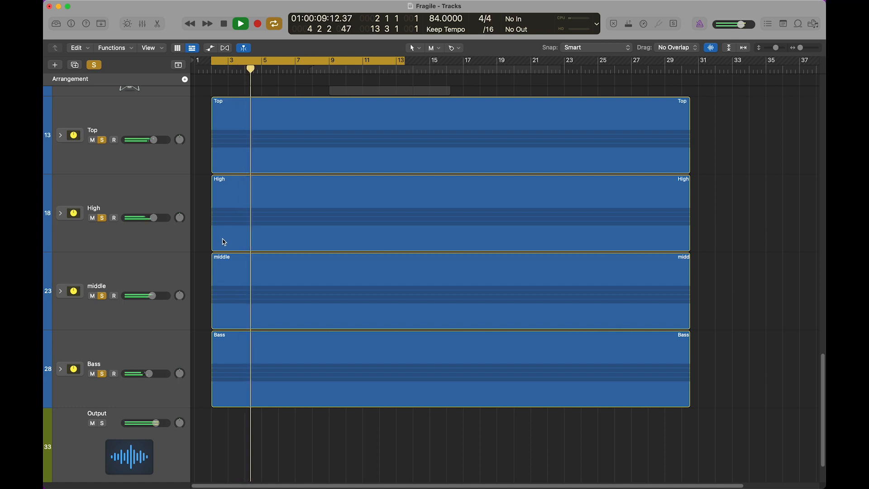
key(space)
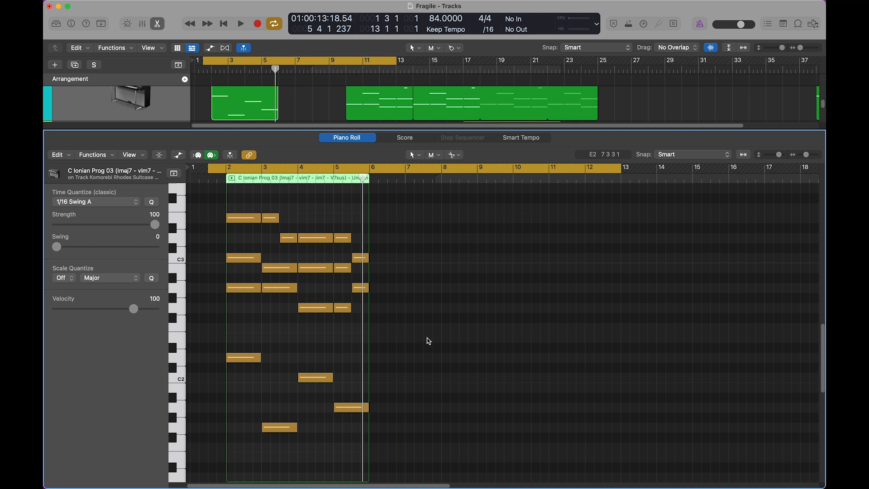
Highlight the Rhodes region's two inner voices in the Piano Roll once more, and deselect them
drag(209, 254, 411, 346)
click(393, 337)
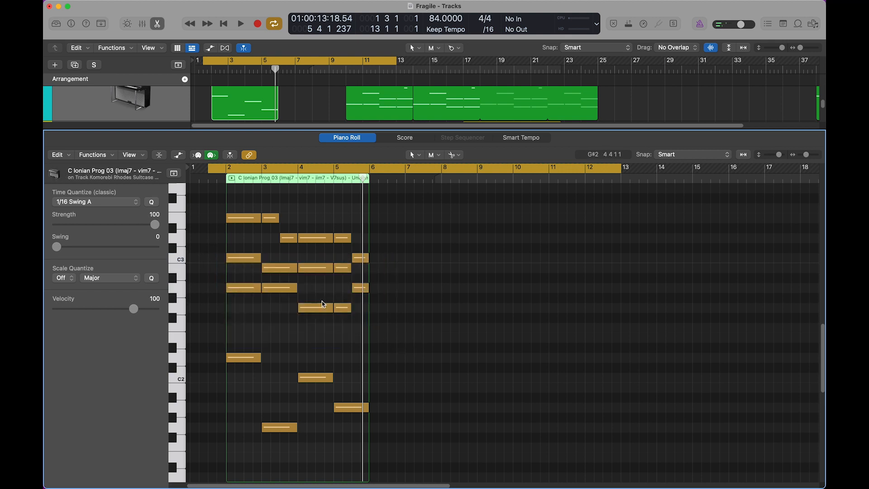